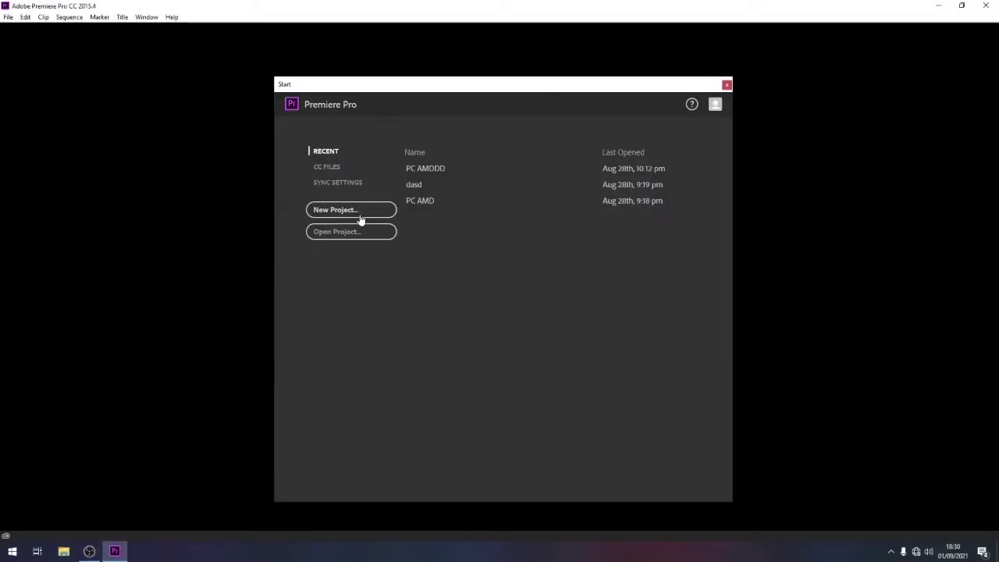
Create a new Premiere Pro project named 'TEST Gaming apex'
left_click(364, 210)
type("TEST Gaming apex")
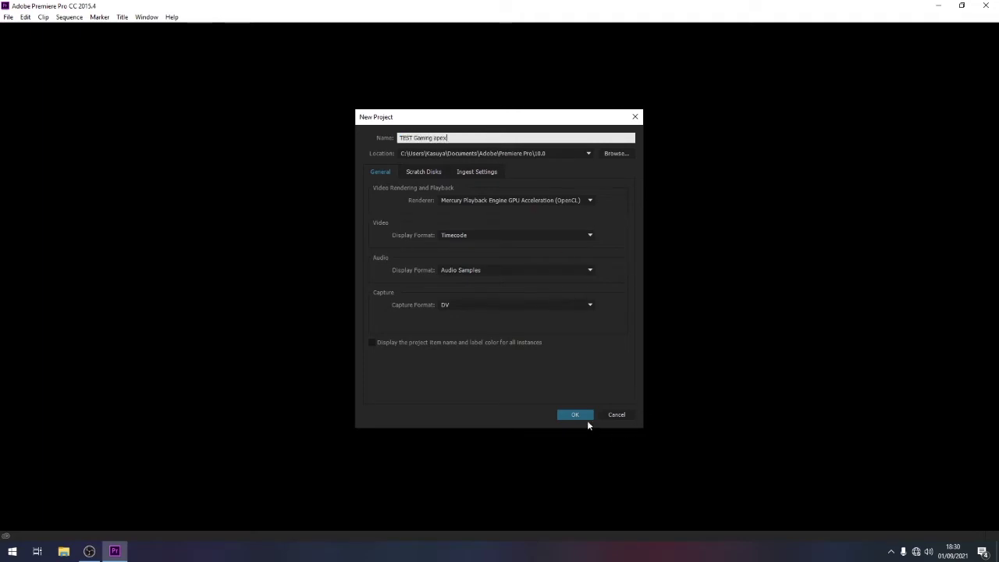
left_click(578, 416)
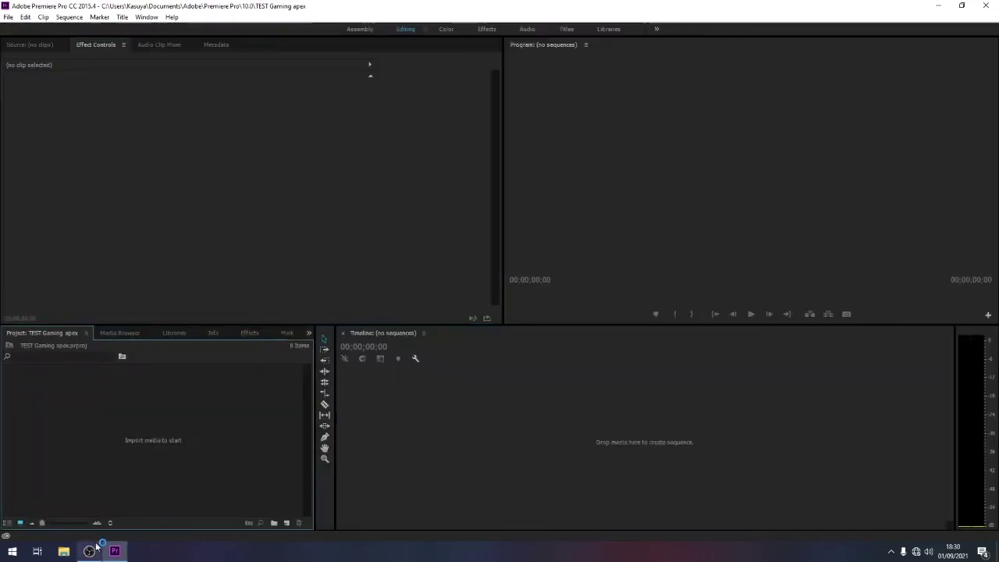
left_click(252, 468)
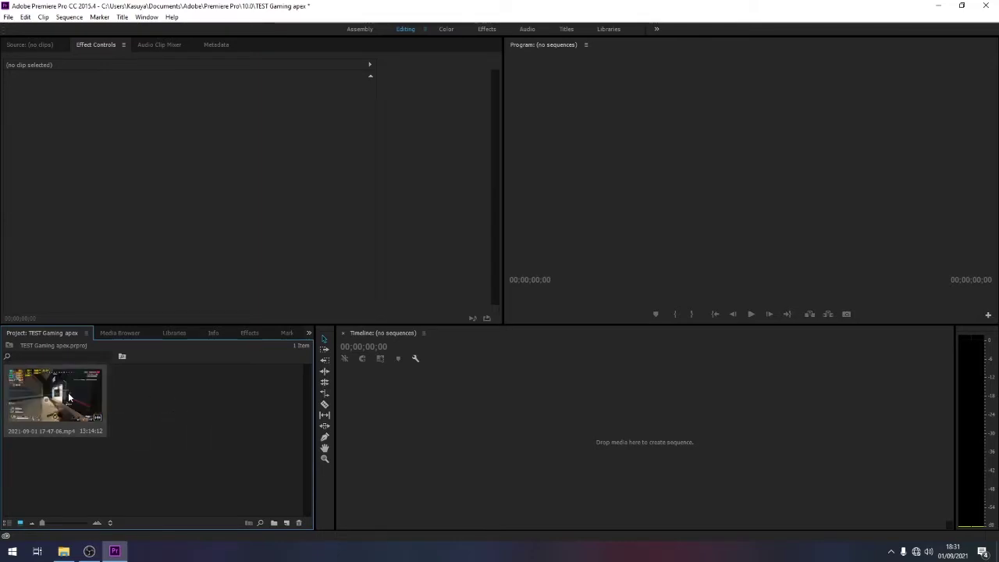
left_click_drag(67, 390, 382, 430)
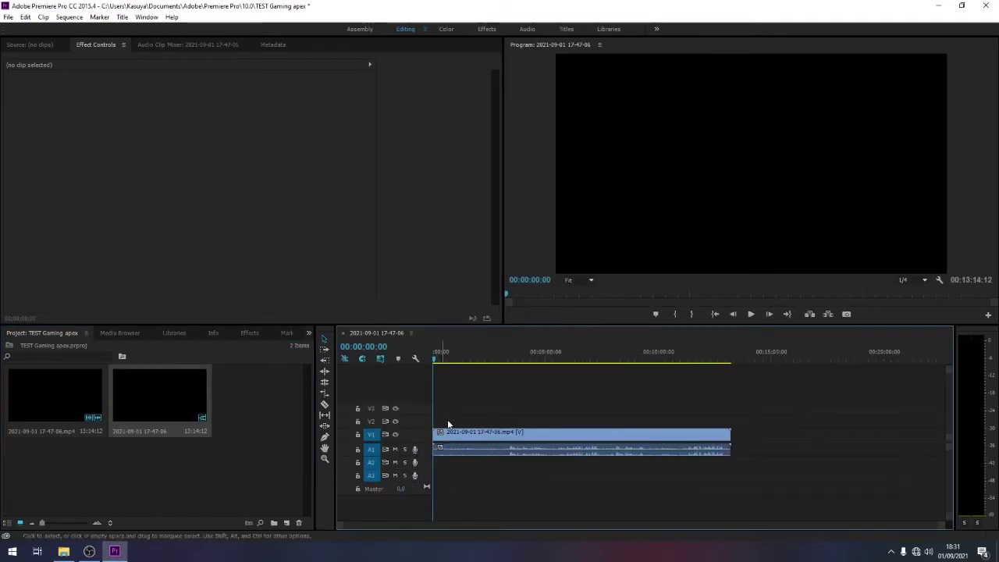
Preview the gameplay briefly and check the playback resolution options, leaving it at 1/4
key("space")
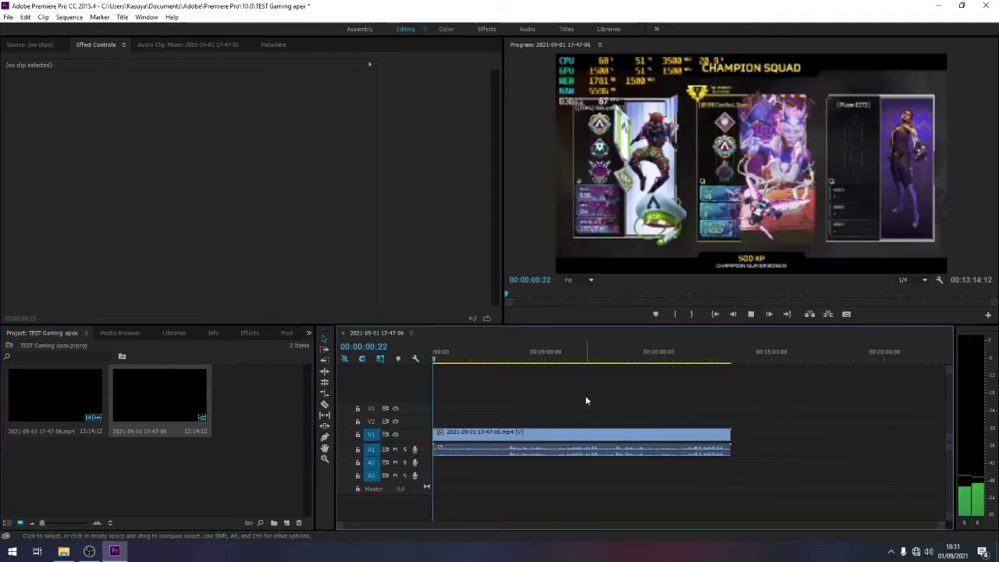
key("space")
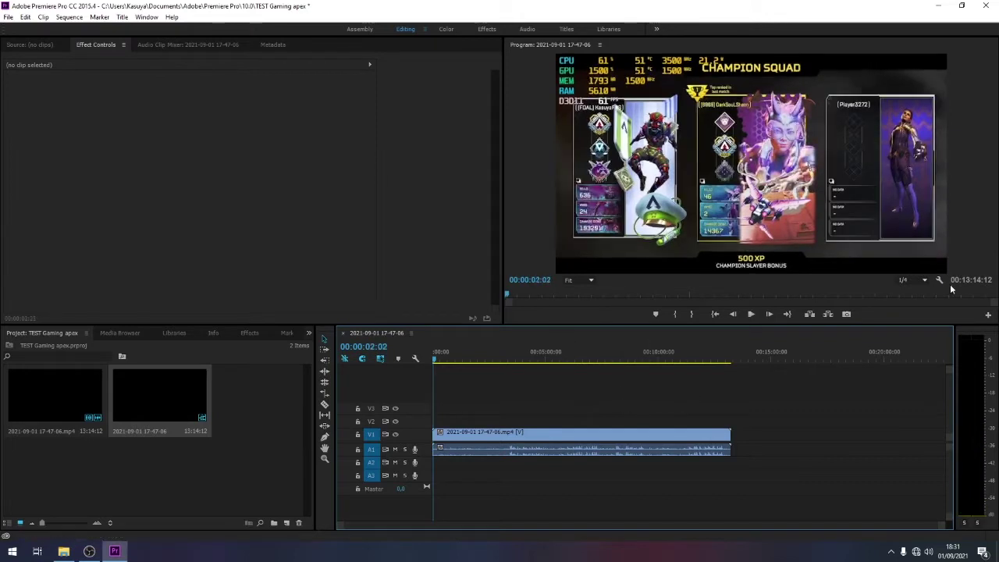
left_click(926, 280)
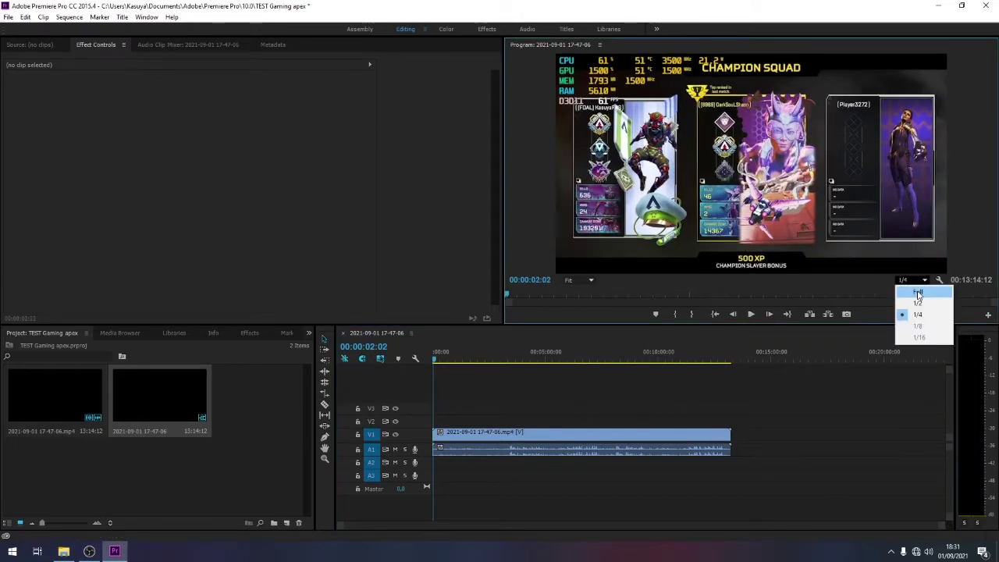
left_click(918, 314)
Set the Program monitor playback resolution to Full, then return the playhead to the start
key("space")
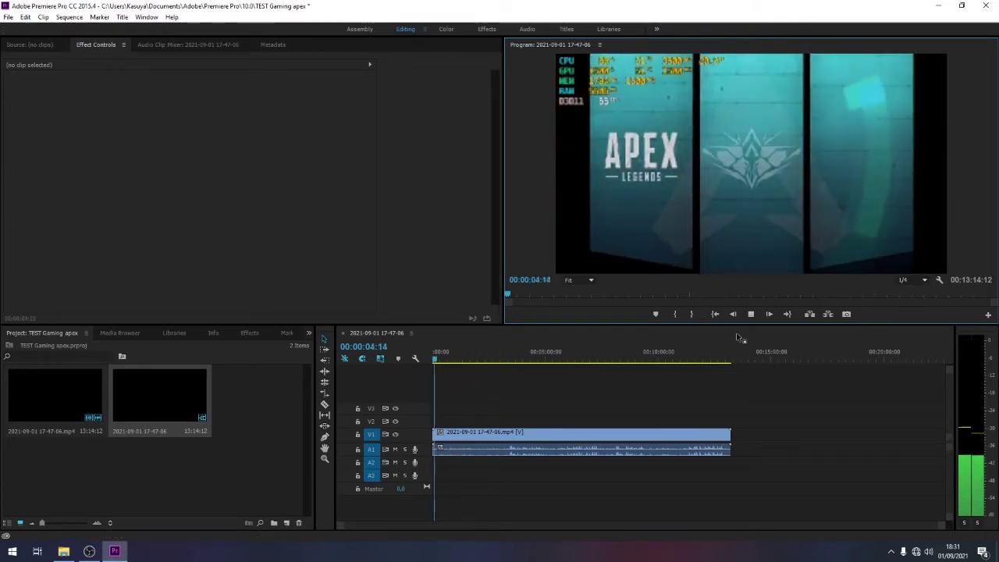
key("space")
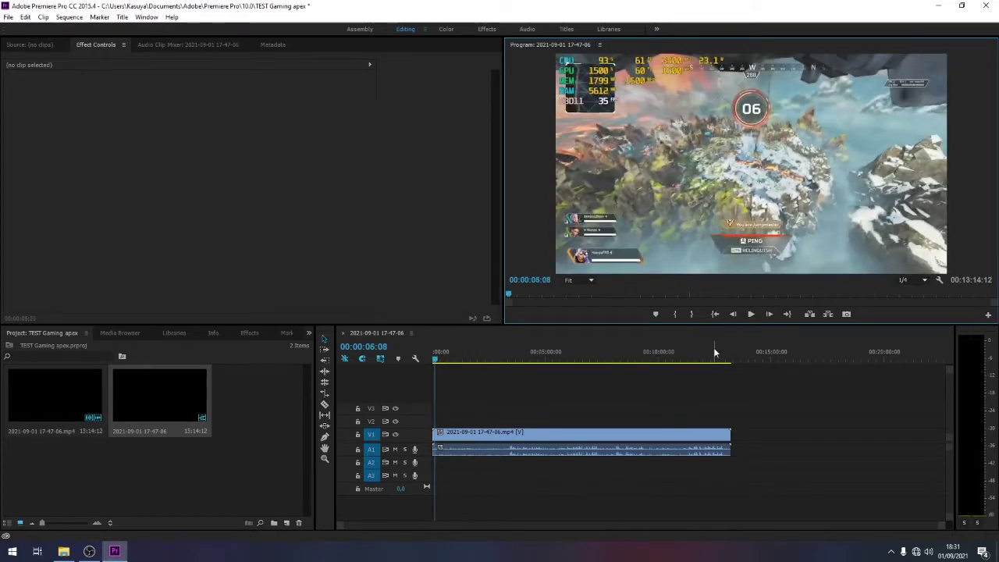
key("space")
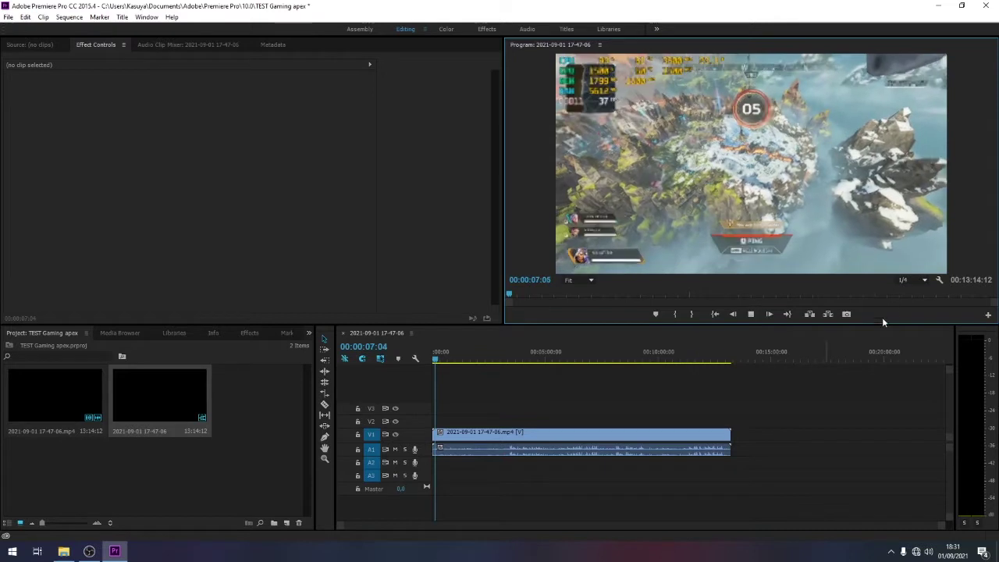
left_click(910, 281)
left_click(917, 291)
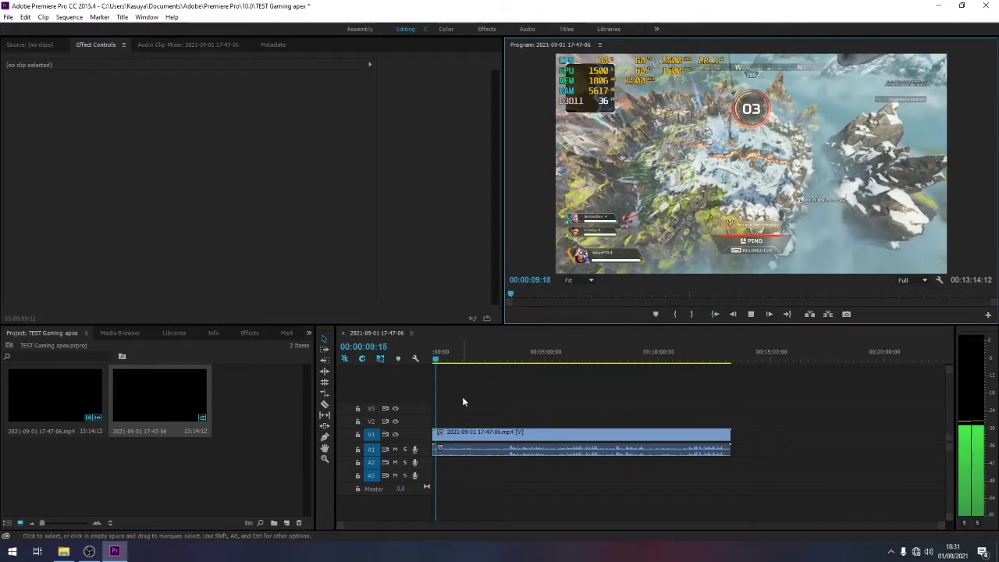
key("space")
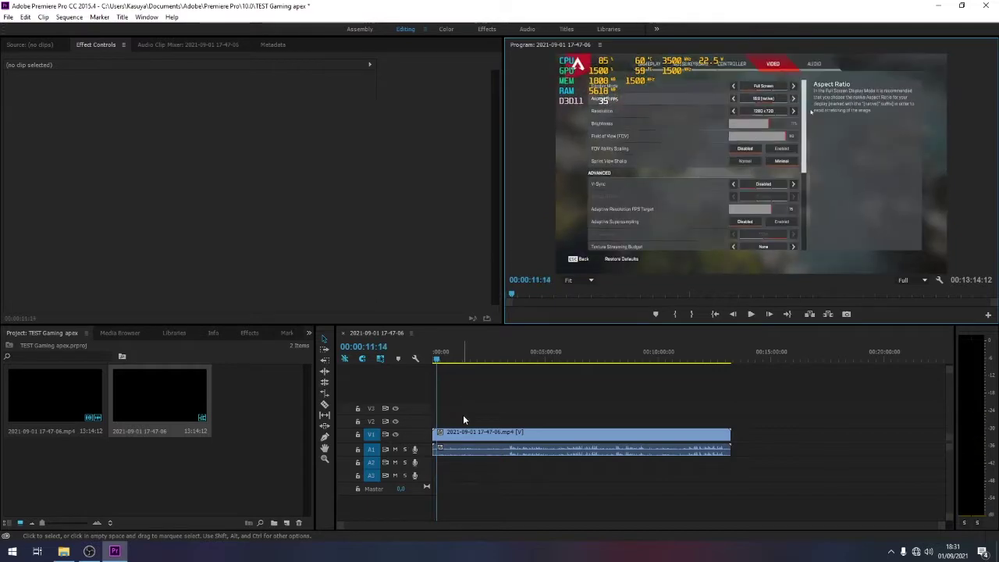
left_click_drag(451, 359, 414, 359)
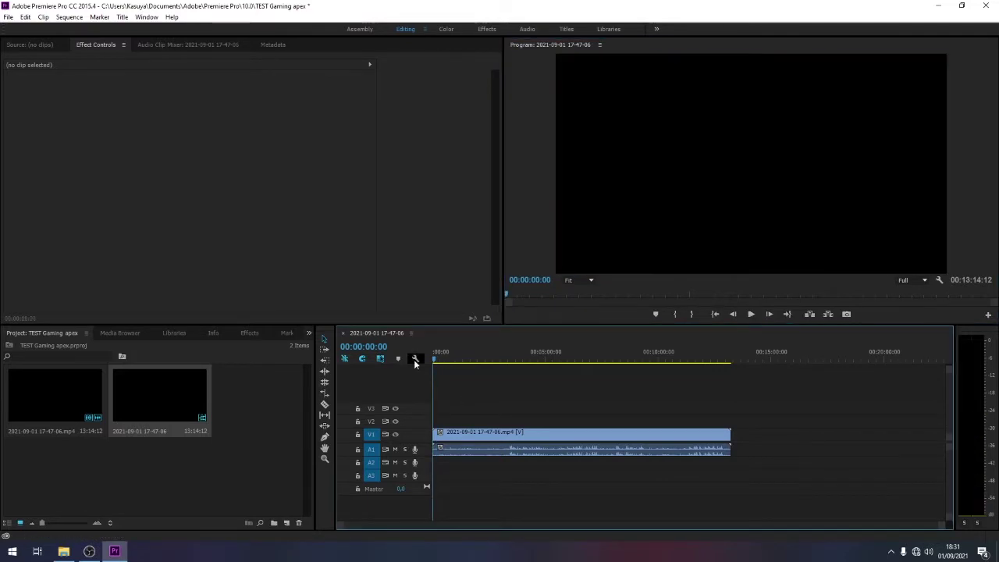
Trim the clip's intro so it starts near 00:00:02:18, shortening the sequence to 00:13:11:24
key("space")
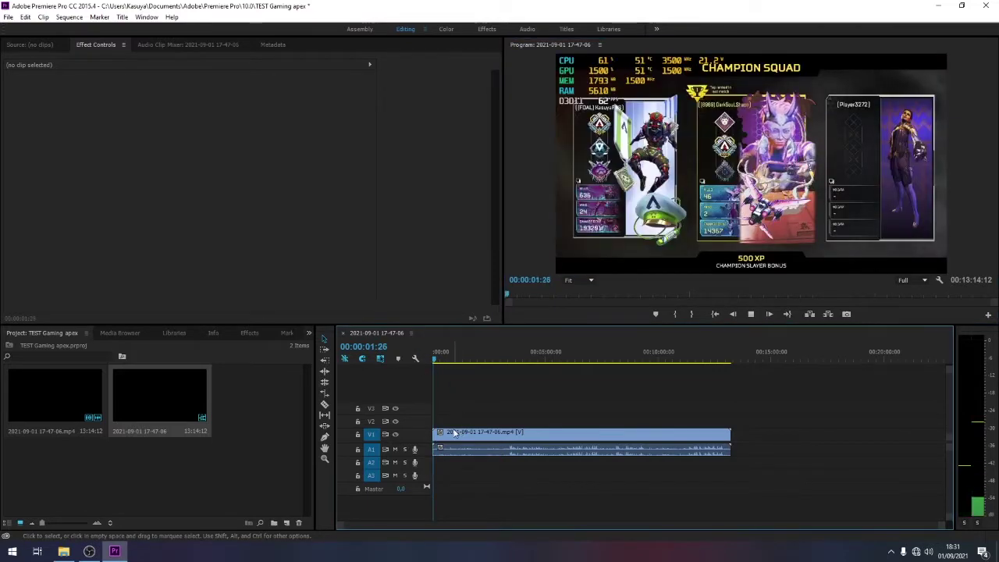
key("space")
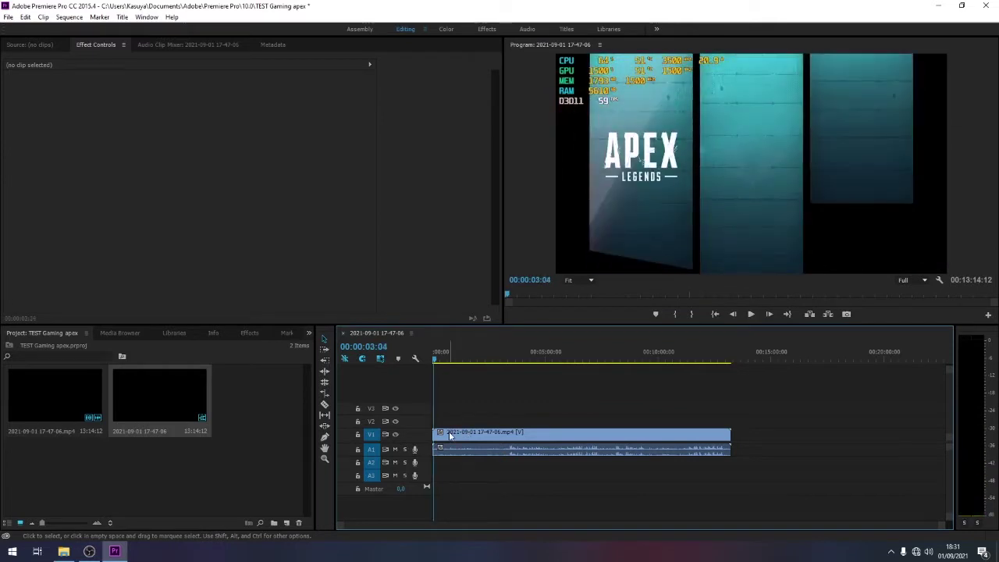
left_click_drag(944, 524, 484, 524)
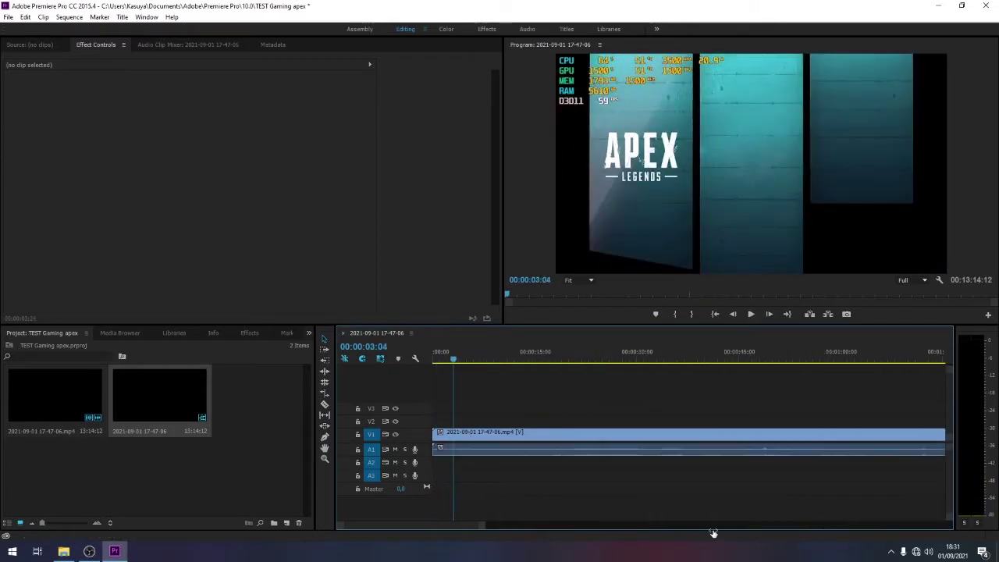
key("Left")
key("Left")
key("Left")
key("Left")
key("Left")
key("Left")
key("Left")
key("Left")
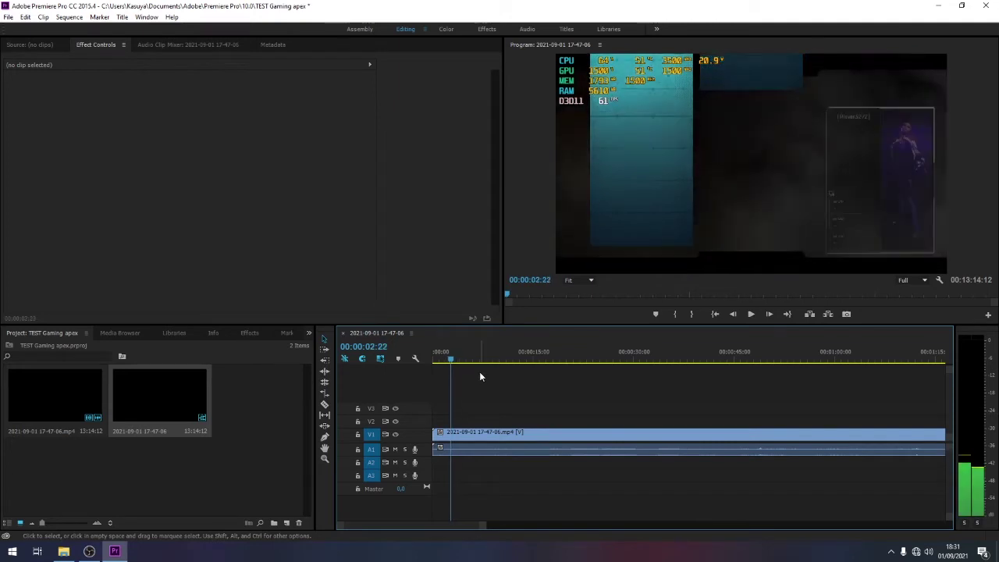
key("Left")
key("Left")
key("Left")
key("Left")
key("Left")
key("Left")
key("Left")
key("Left")
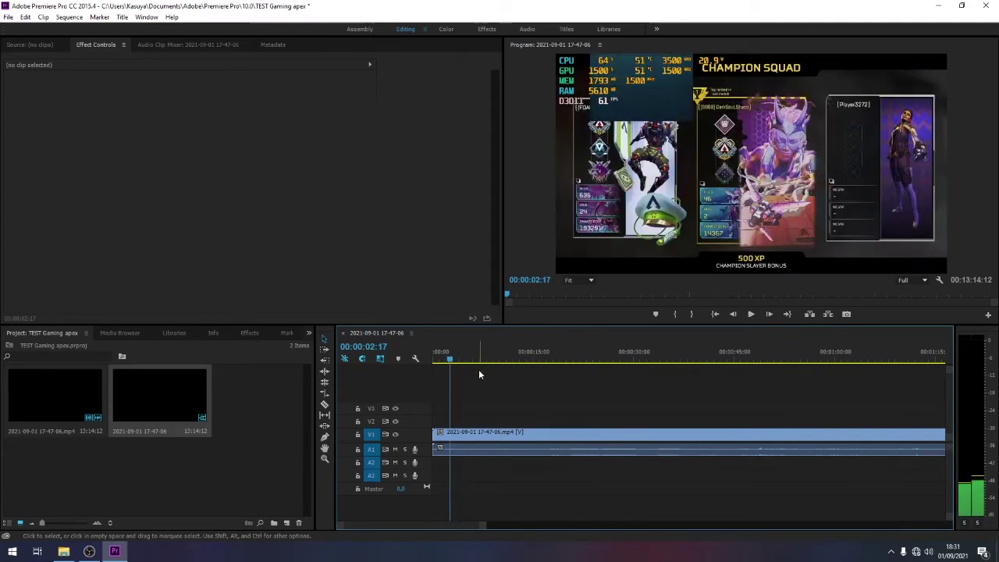
left_click_drag(435, 437, 449, 439)
Apply a Cross Dissolve from the Effects panel to the clip start and preview it
left_click(308, 332)
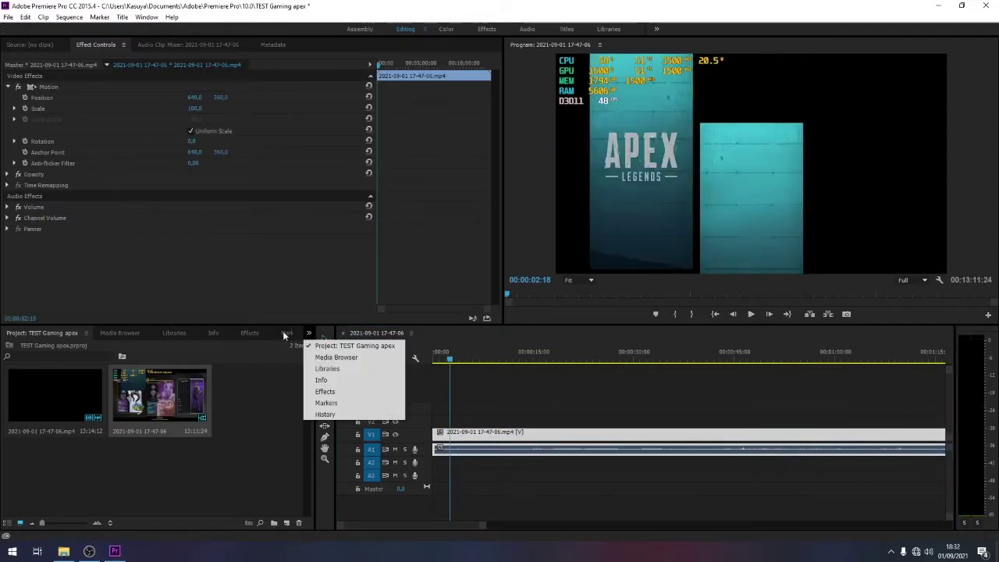
left_click(250, 333)
left_click(52, 351)
type("cross")
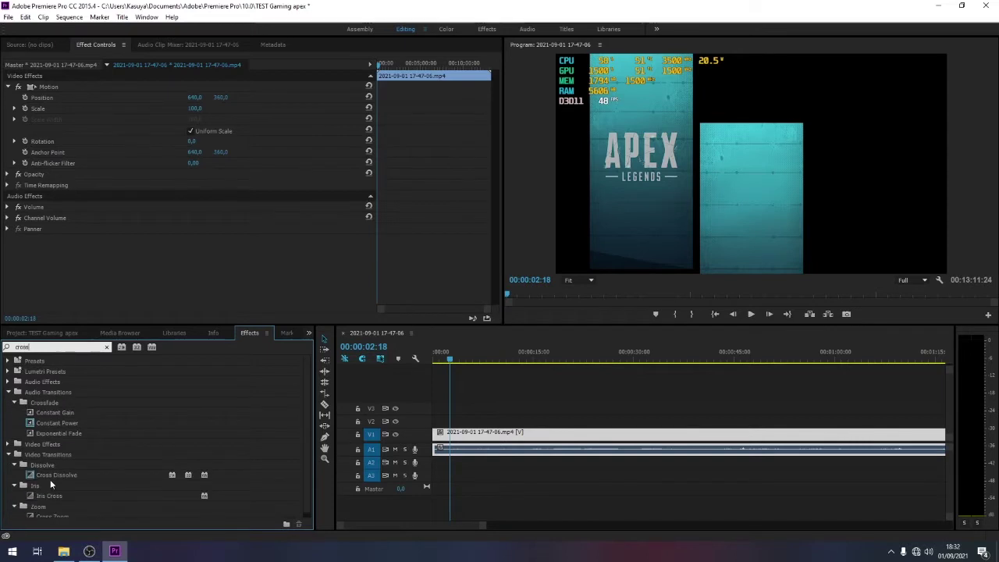
mouse_move(49, 472)
left_mouse_down()
mouse_move(440, 432)
mouse_move(439, 441)
left_mouse_up()
key("Home")
key("space")
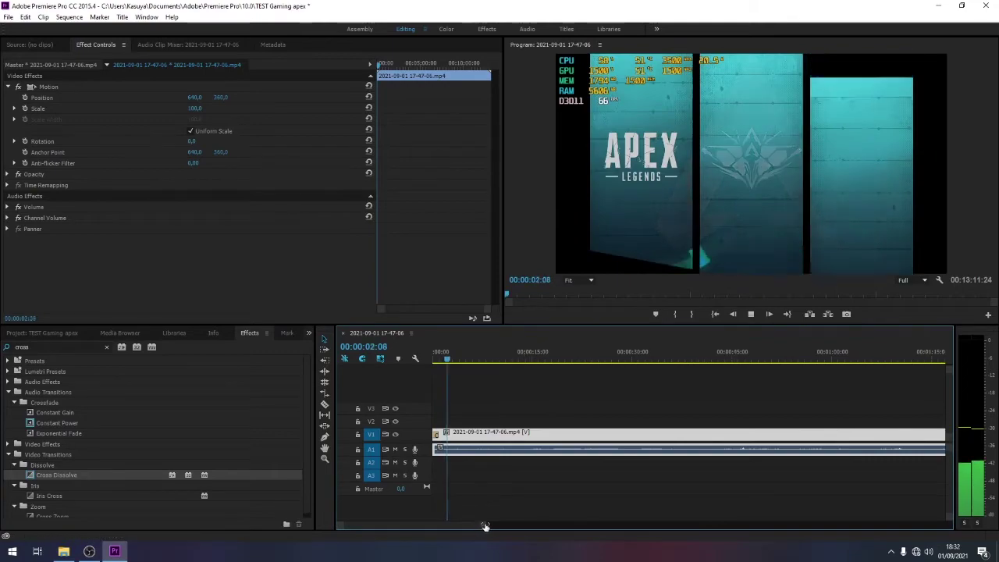
Scrub and play the footage to place the playhead near 38 seconds for a cut
left_click_drag(484, 526, 655, 526)
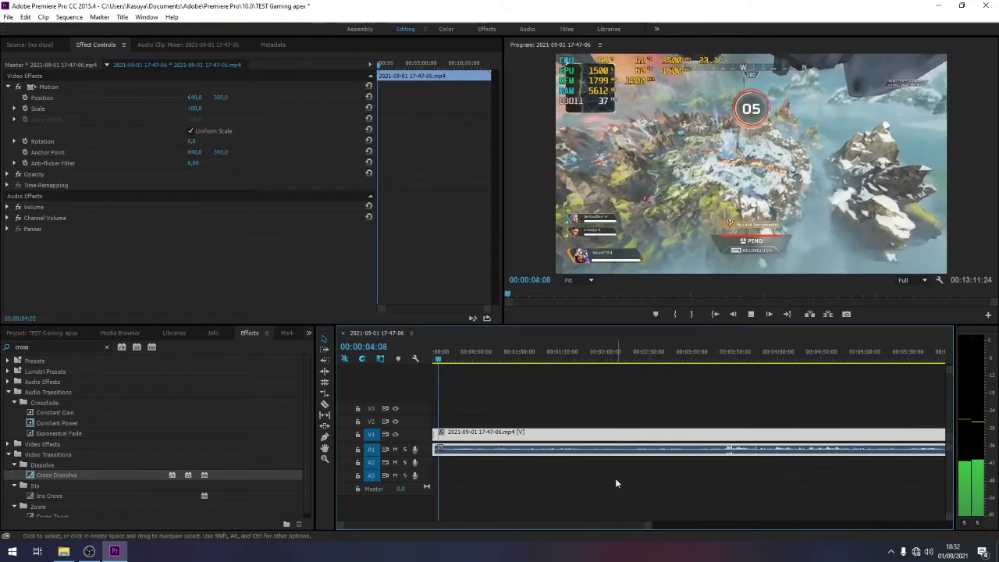
left_click_drag(440, 357, 490, 361)
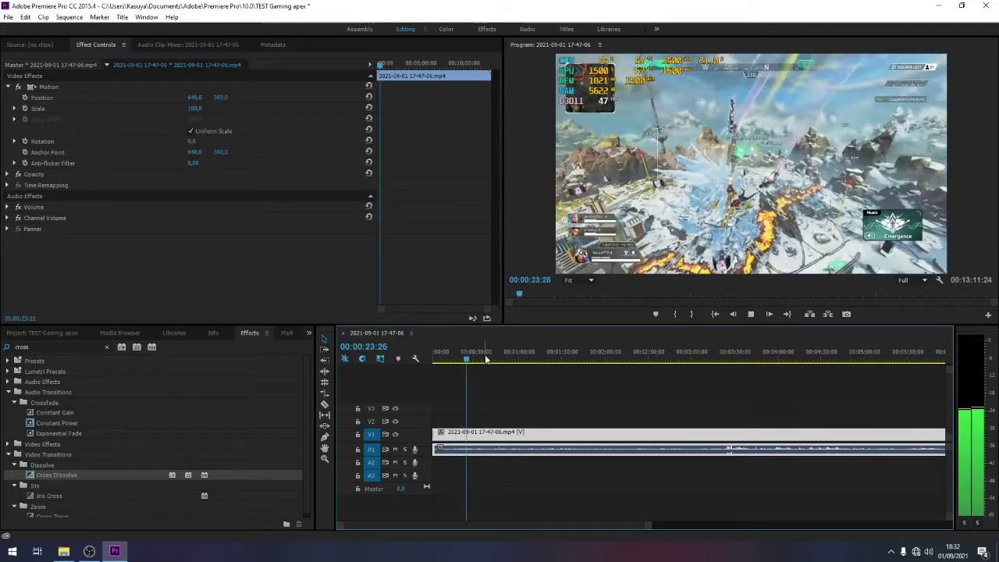
left_click(491, 360)
left_click_drag(490, 361, 460, 360)
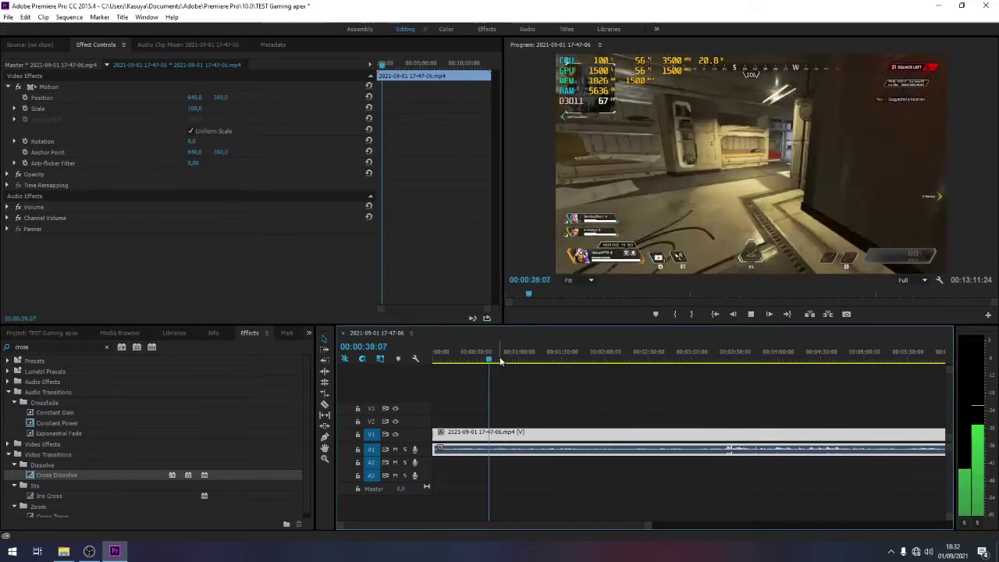
key("space")
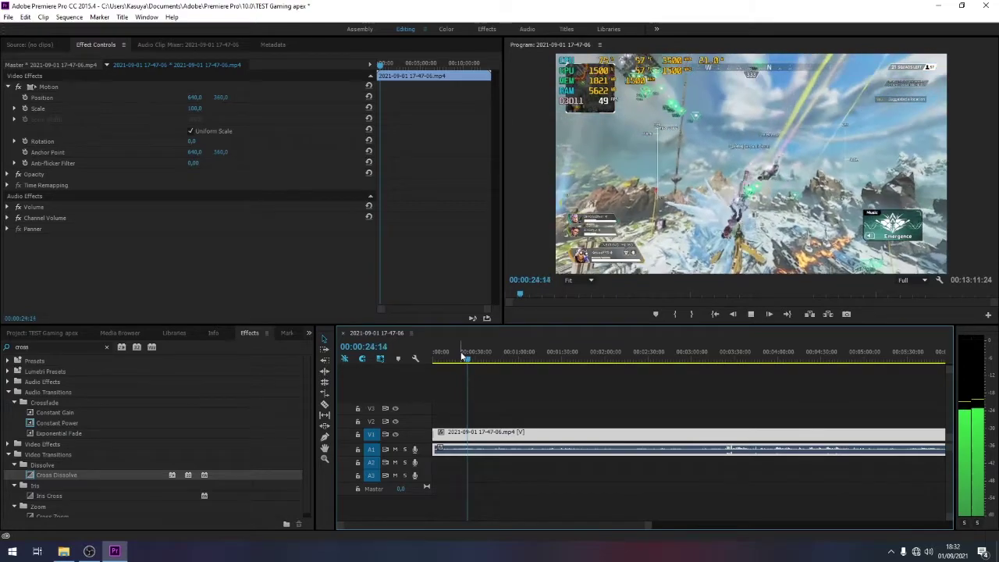
left_click_drag(464, 355, 485, 357)
Split the gameplay clip at the playhead near 00:00:38 with Ctrl+K
key("ctrl+k")
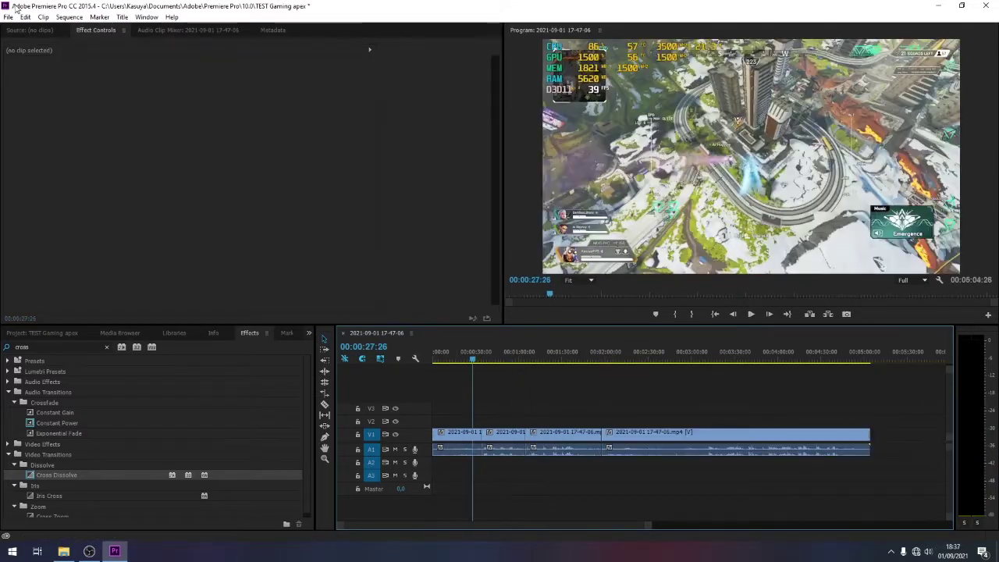
Open Export Media settings and set the output file name to 'Test Gaming APex'
left_click(9, 17)
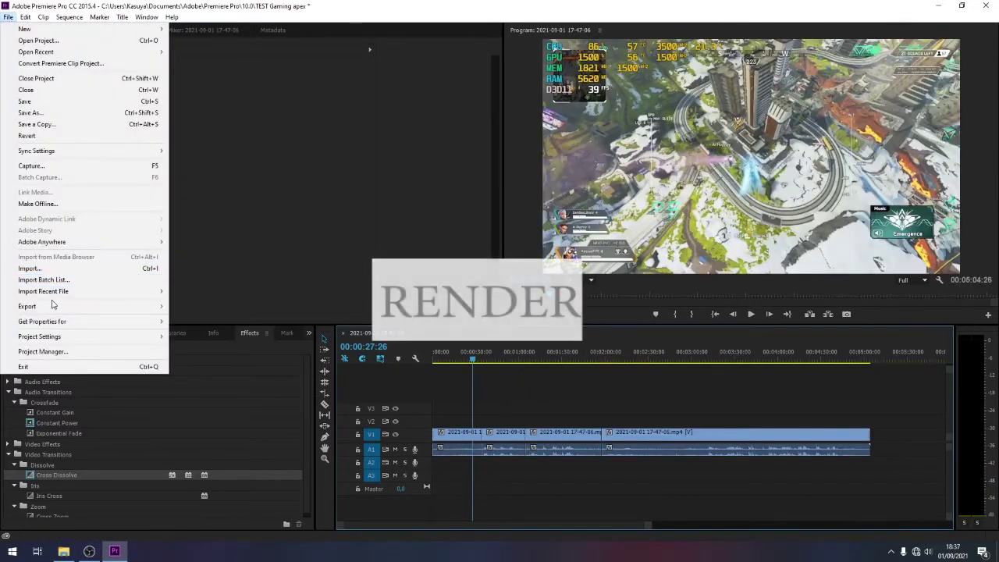
mouse_move(33, 307)
left_click(205, 306)
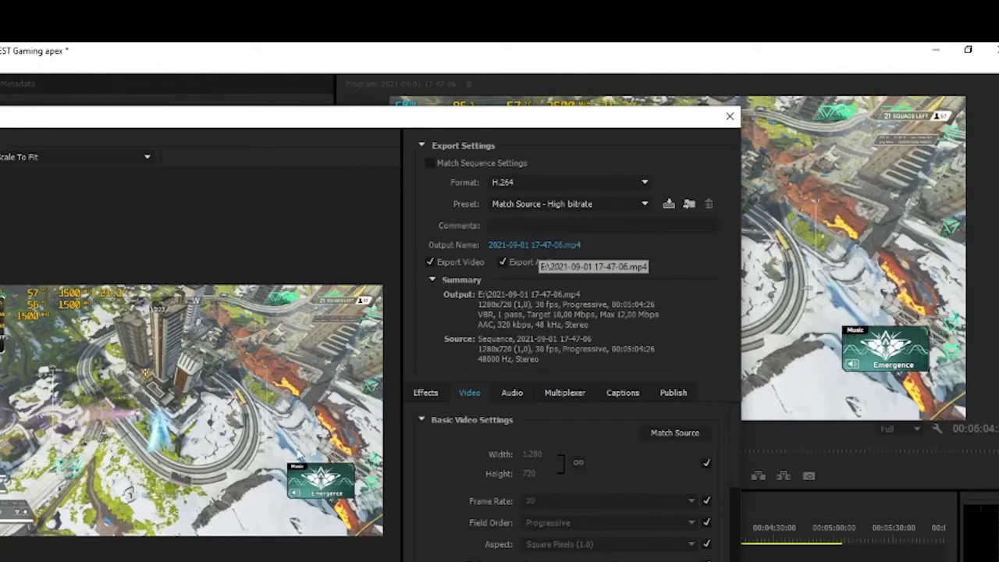
left_click(552, 246)
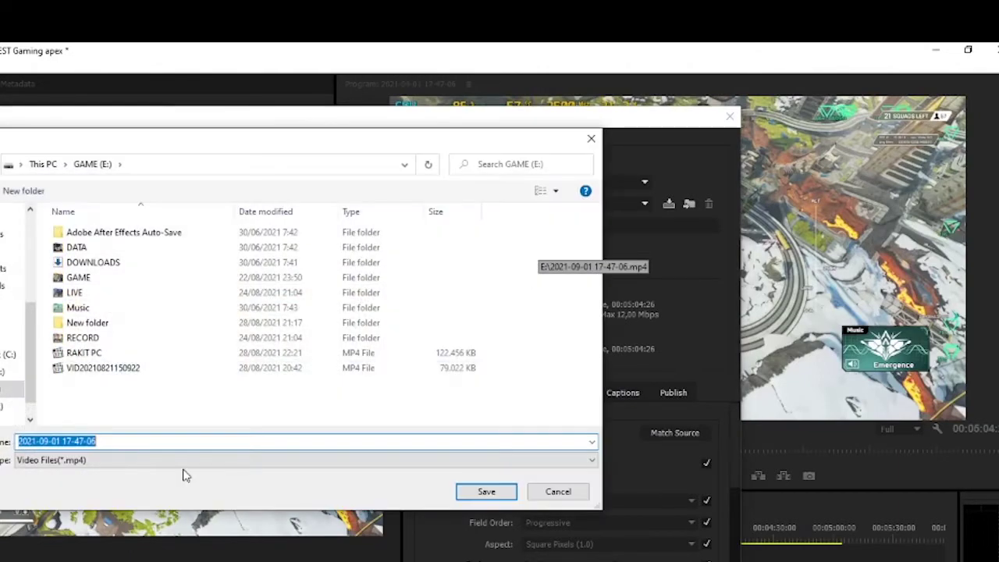
type("Test ")
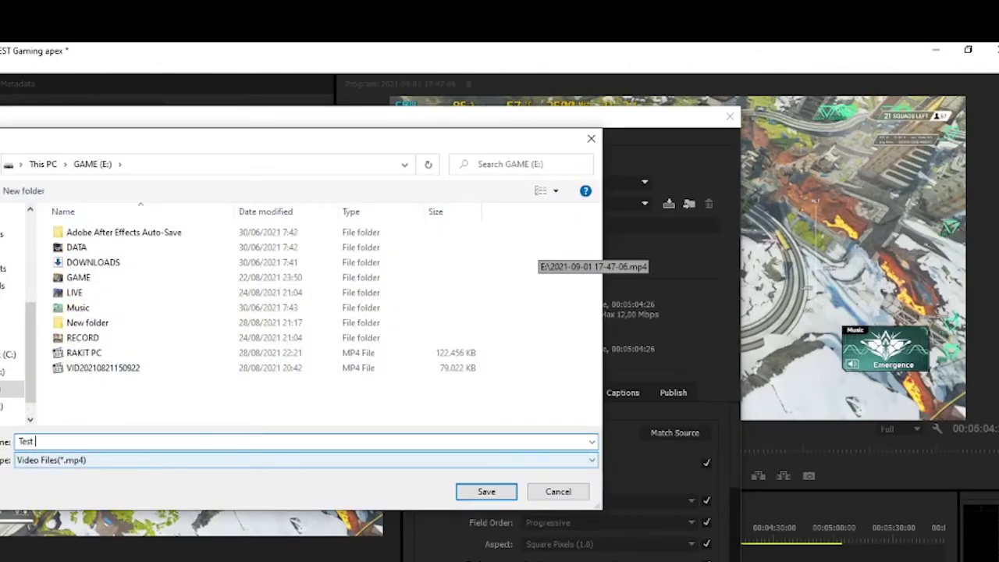
type("Gaming APex")
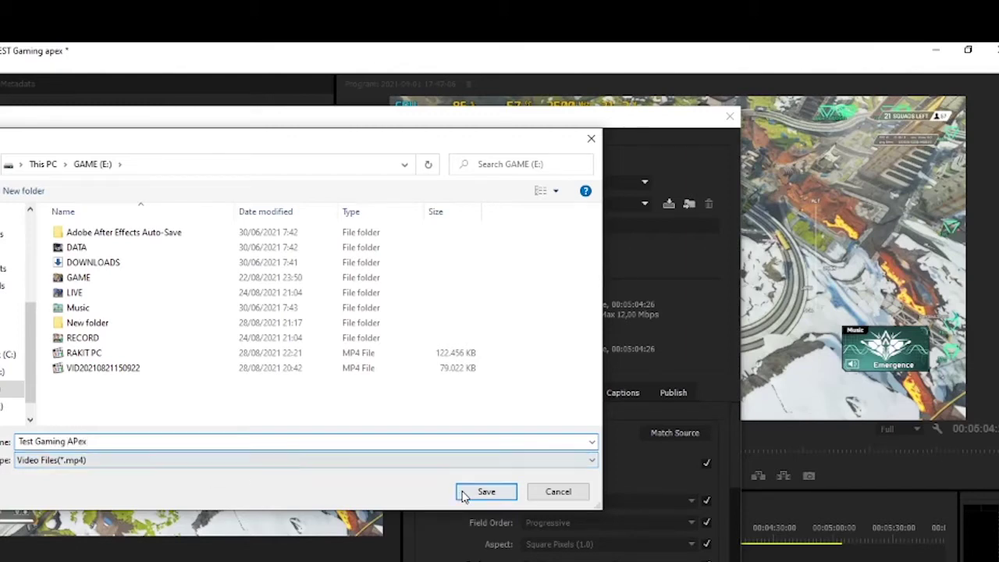
left_click(464, 491)
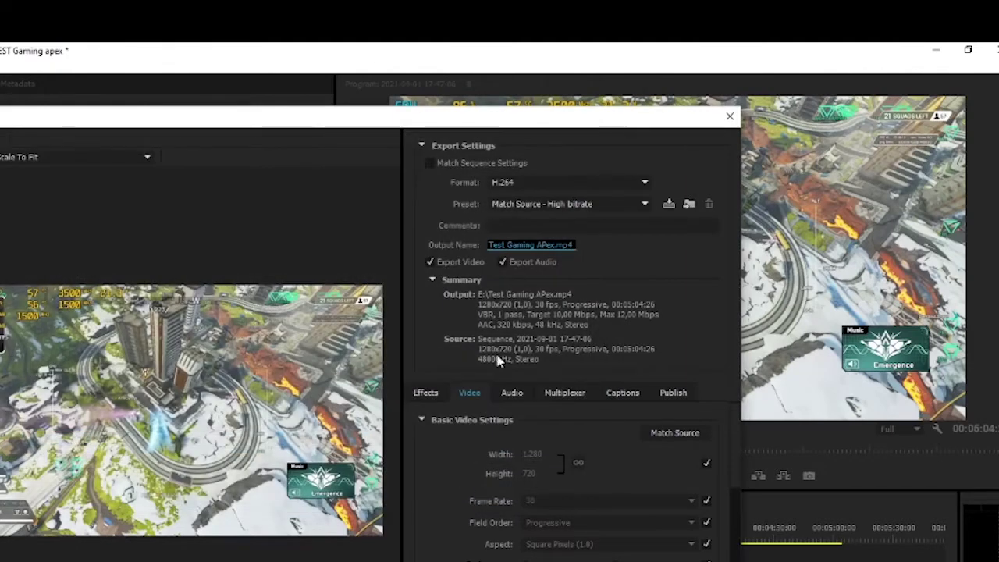
Confirm the H.264 format and the Match Source - High bitrate preset
left_click(593, 182)
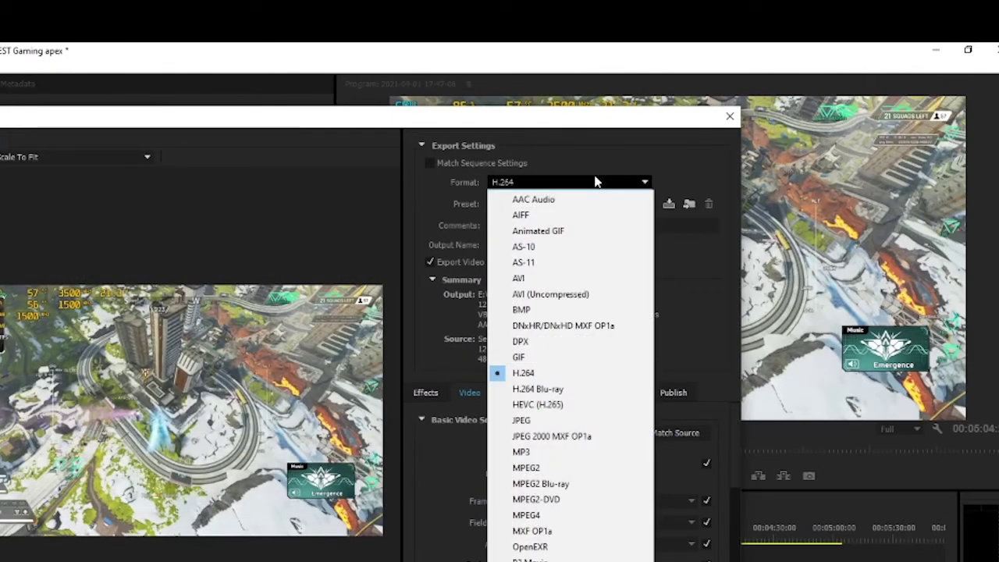
left_click(540, 371)
left_click(570, 204)
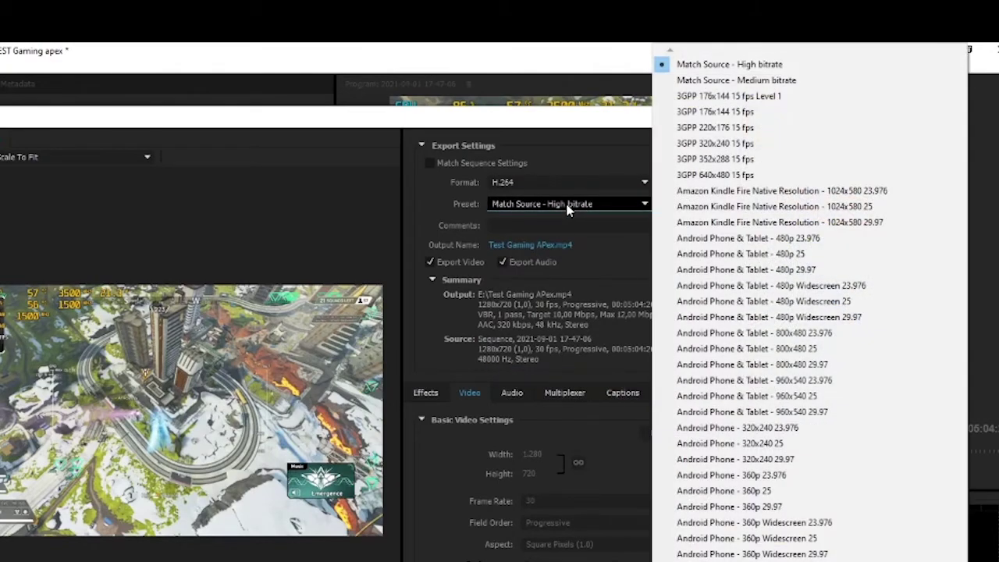
left_click(712, 64)
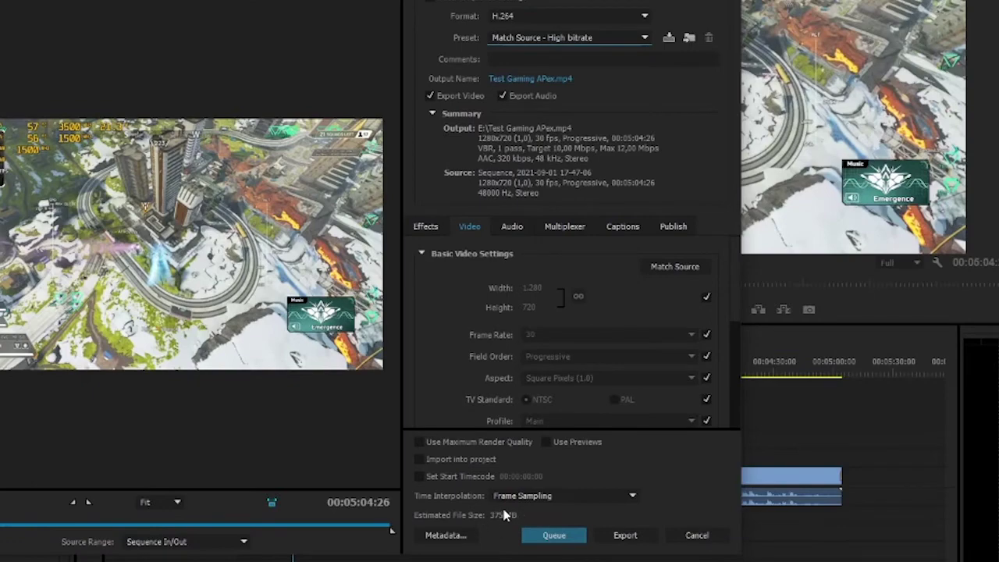
Export the sequence to Test Gaming APex.mp4, then bring up OBS Studio after encoding
left_click(625, 536)
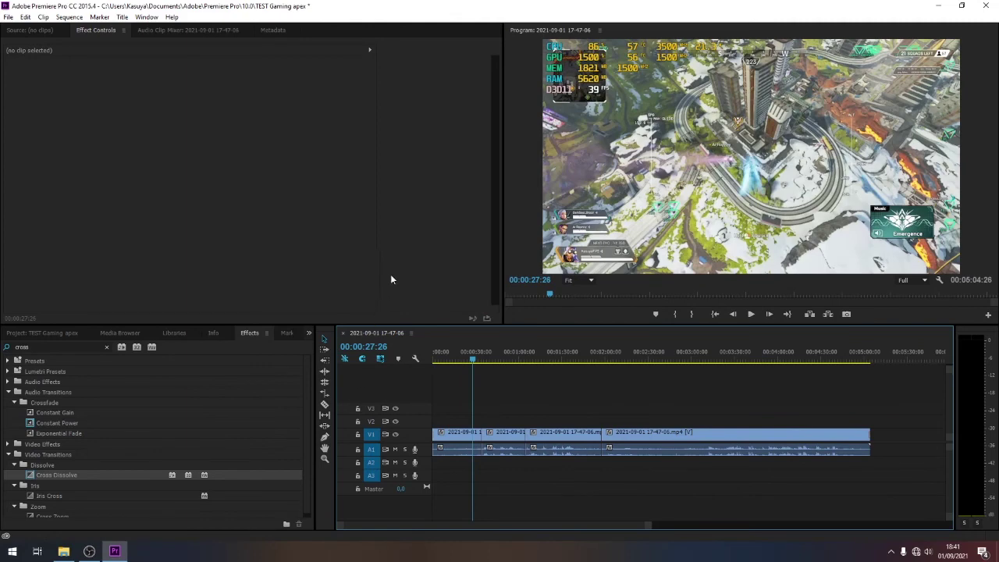
left_click(94, 553)
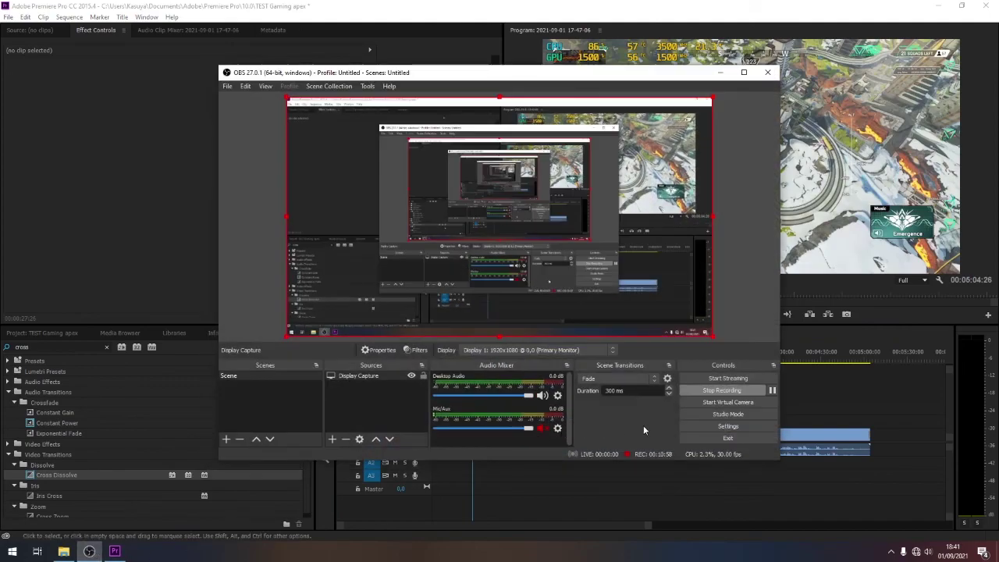